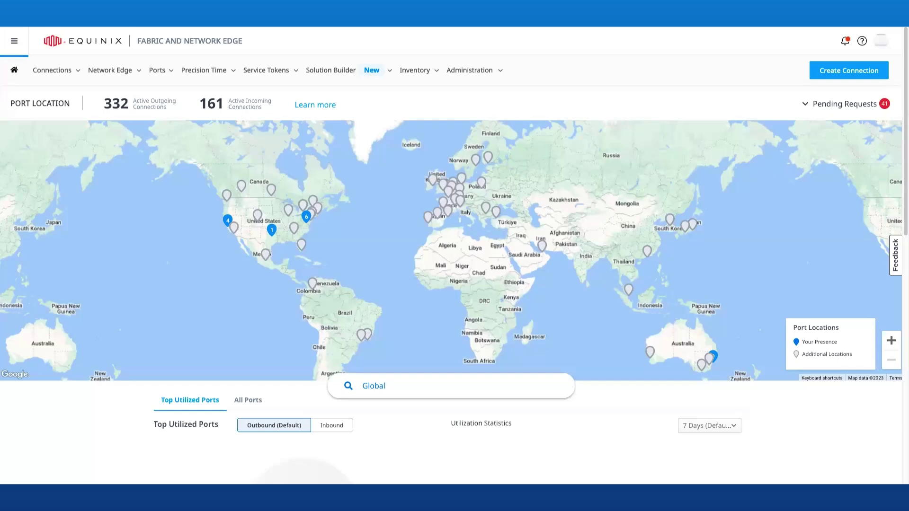
# Create a new virtual device and select Cisco Catalyst 8000V (Autonomous Mode) to order
pyautogui.click(134, 76)
pyautogui.click(141, 125)
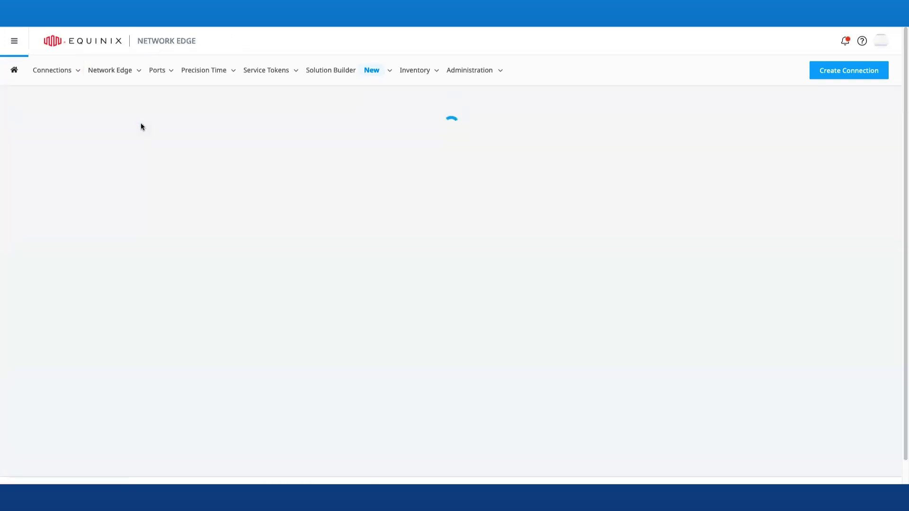
pyautogui.scroll(-4, 578, 263)
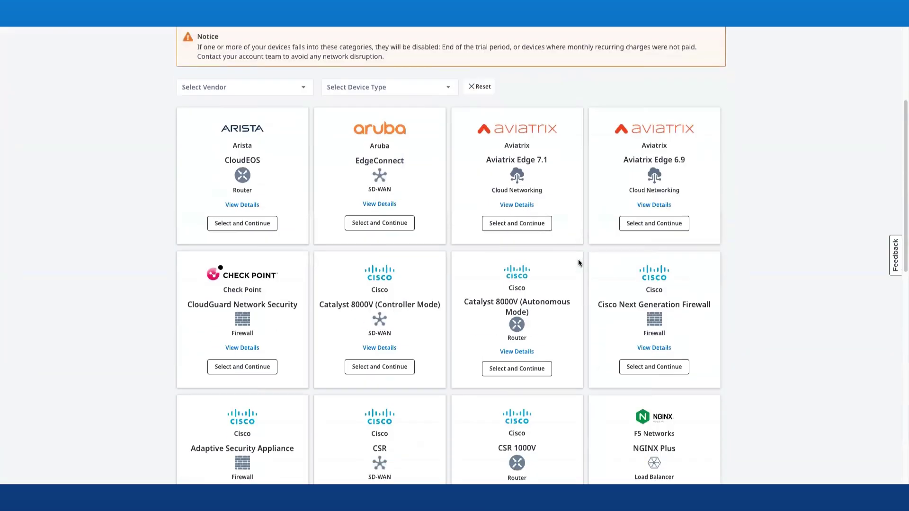
pyautogui.scroll(-3, 578, 262)
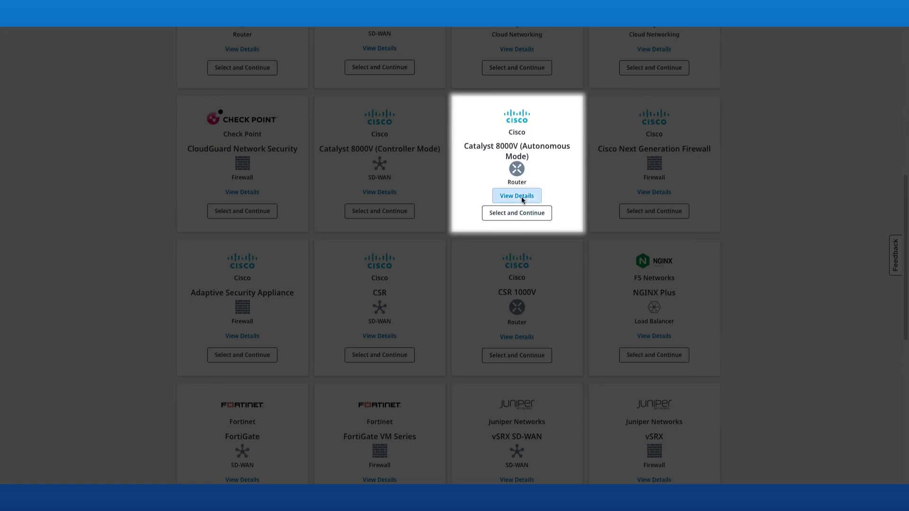
pyautogui.click(522, 196)
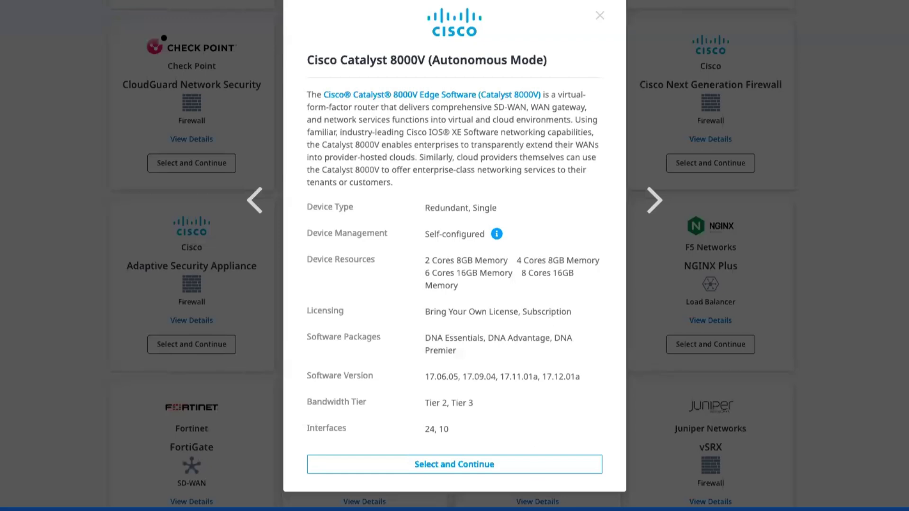
pyautogui.click(543, 464)
# Choose Single Device in the Ashburn metro with the first billing account, then continue to Device Details
pyautogui.click(256, 310)
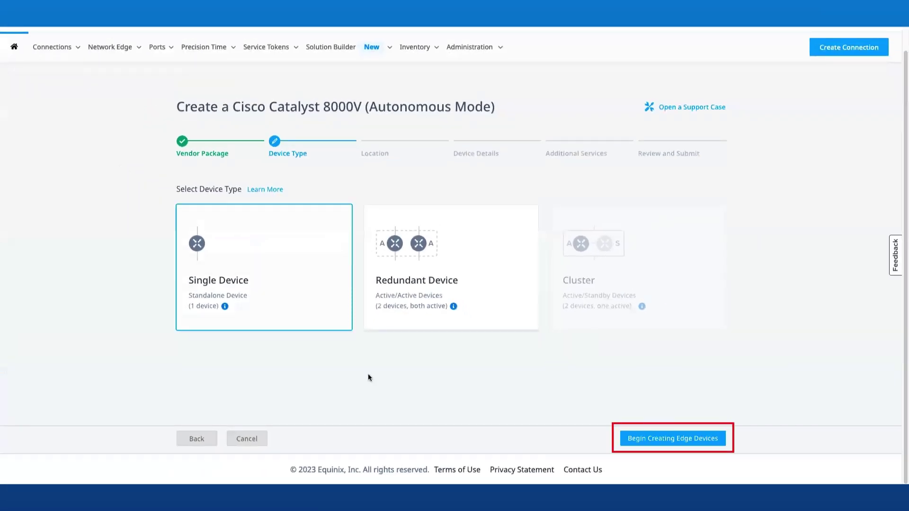
pyautogui.click(637, 439)
pyautogui.click(286, 293)
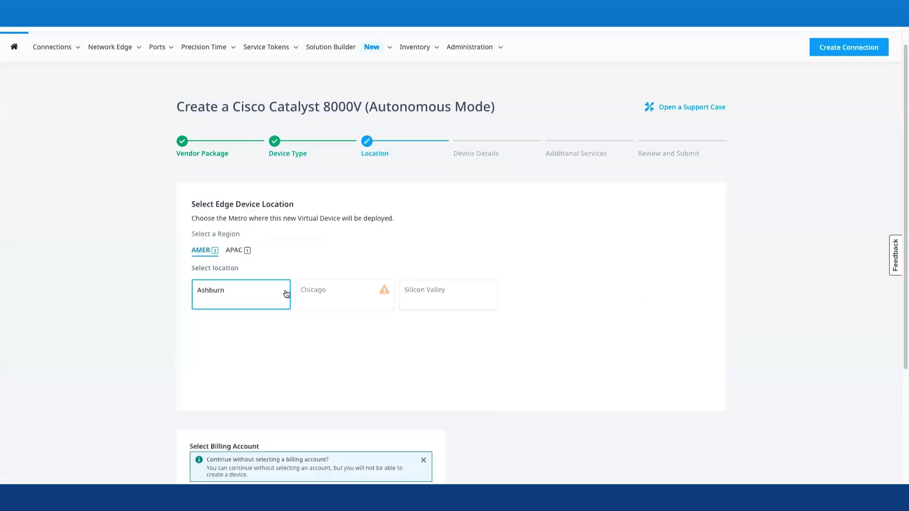
pyautogui.scroll(-3, 782, 356)
pyautogui.click(356, 387)
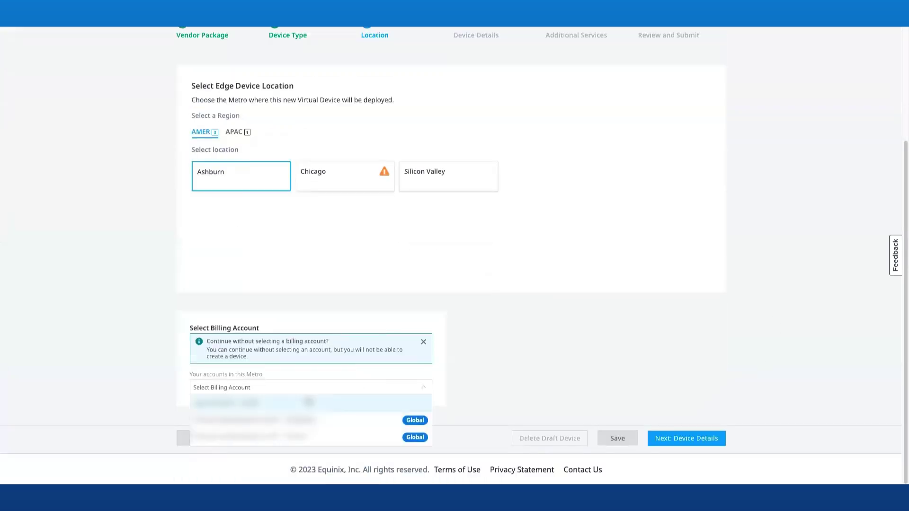
pyautogui.click(372, 410)
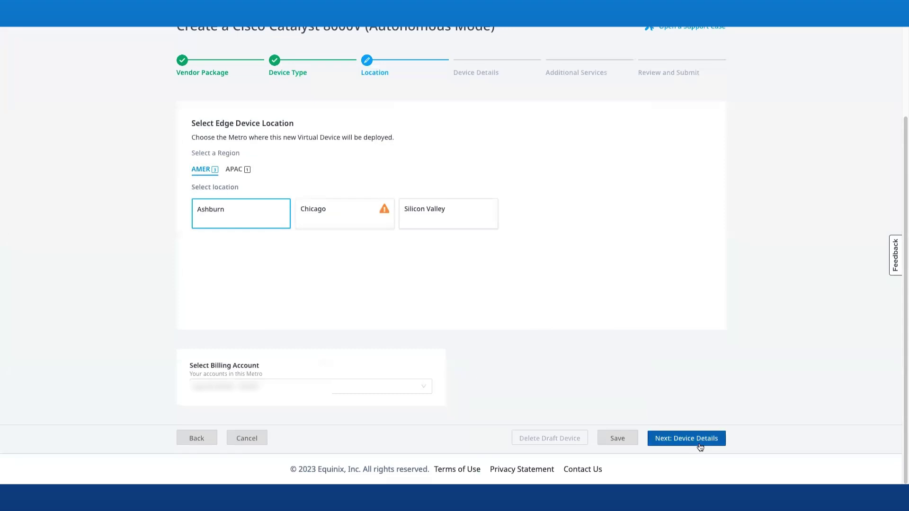
pyautogui.click(699, 446)
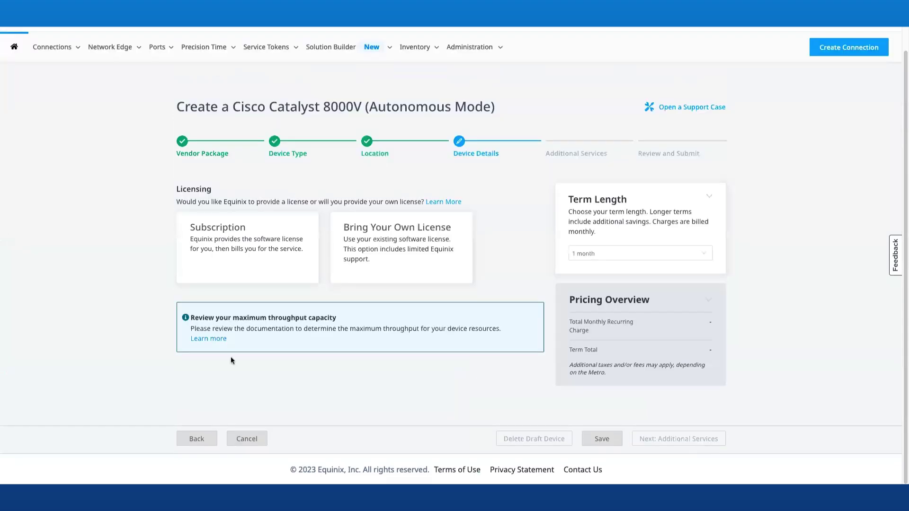
# Pick Subscription licensing, 4 Cores / 8 GB Memory and the DNA Essentials software package
pyautogui.click(239, 241)
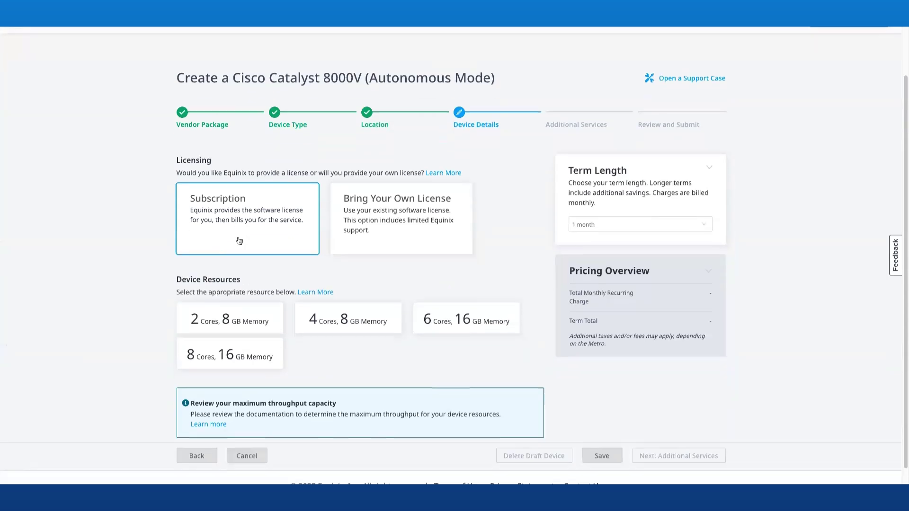
pyautogui.click(316, 306)
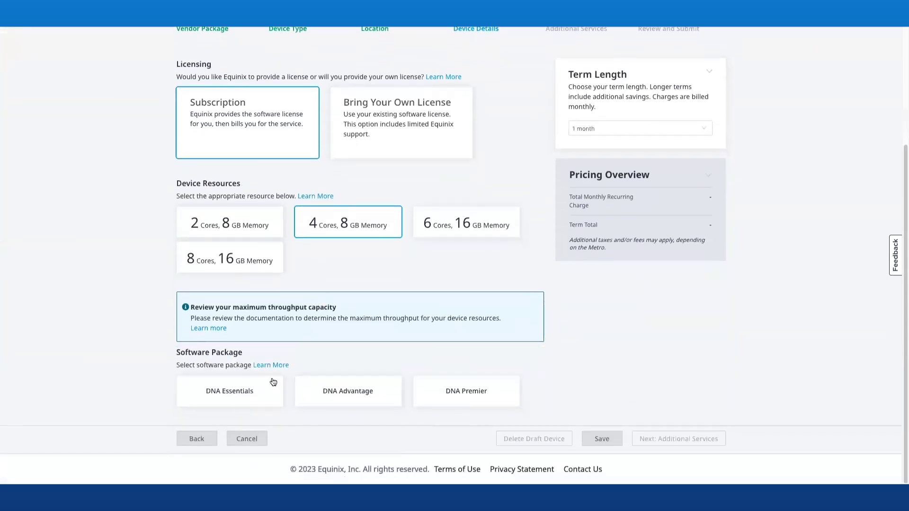
pyautogui.click(269, 392)
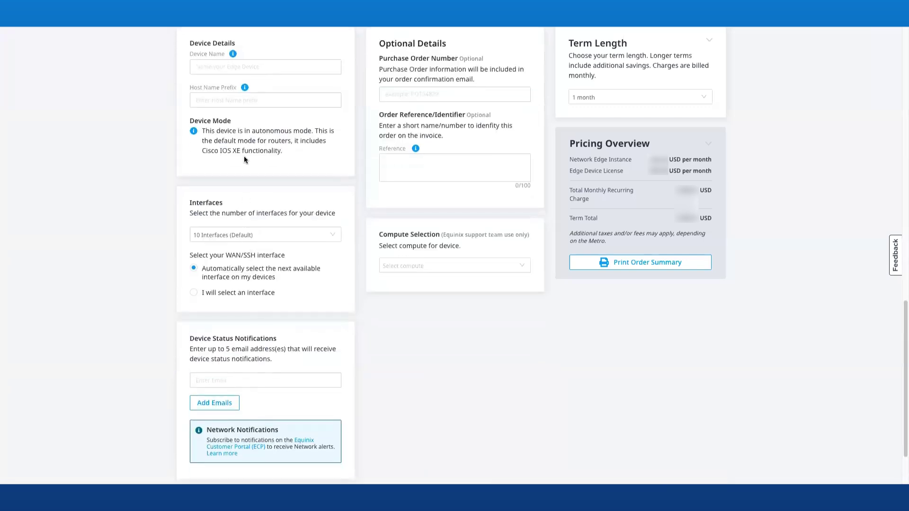
# Name the device 'Test Device' with host prefix 'Testhost', 10 interfaces and a notification e-mail address
pyautogui.click(249, 66)
pyautogui.write('Te')
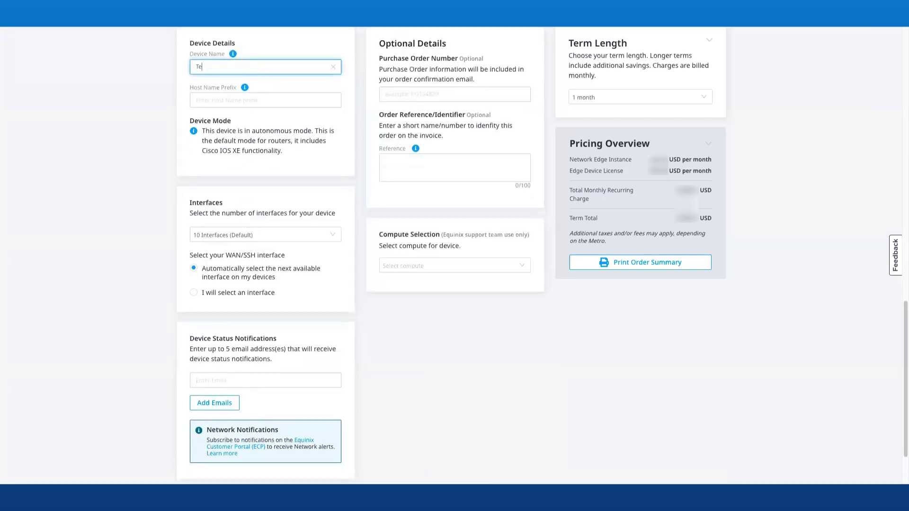
pyautogui.write('st Device')
pyautogui.click(249, 100)
pyautogui.write('T')
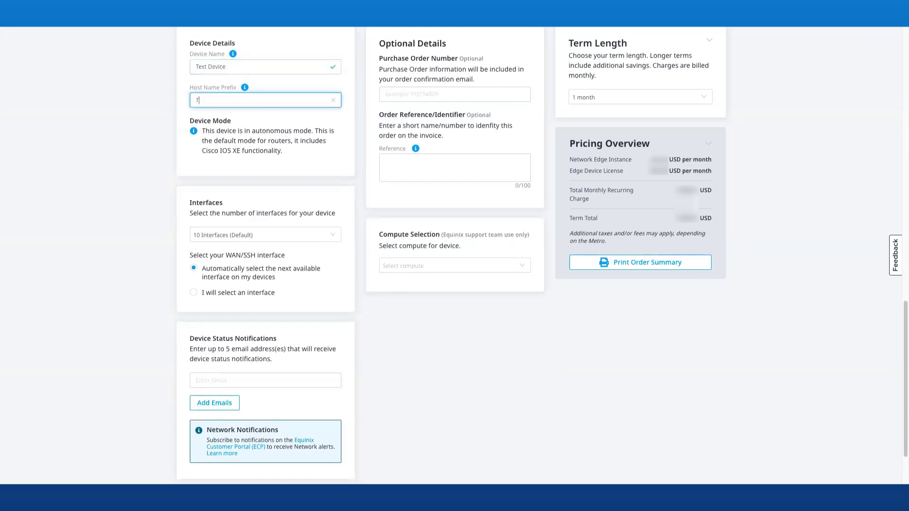
pyautogui.write('esthost')
pyautogui.click(247, 240)
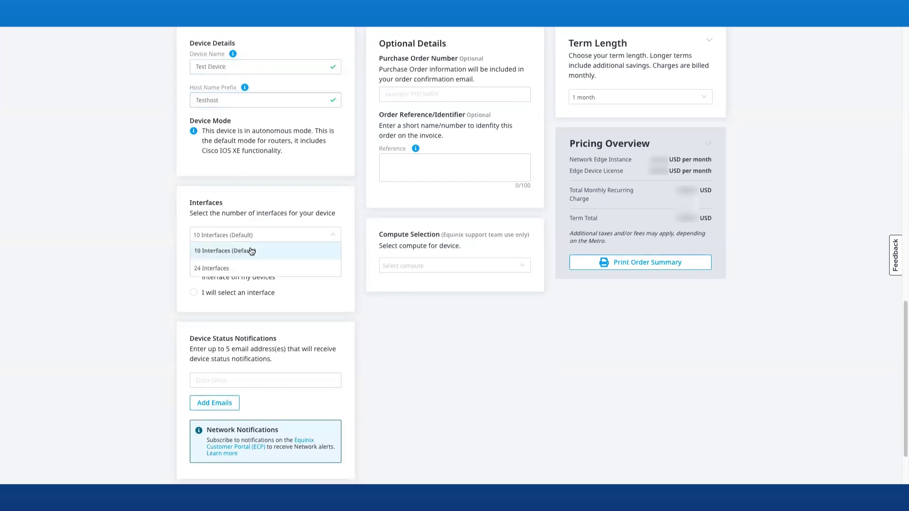
pyautogui.click(249, 249)
pyautogui.click(279, 380)
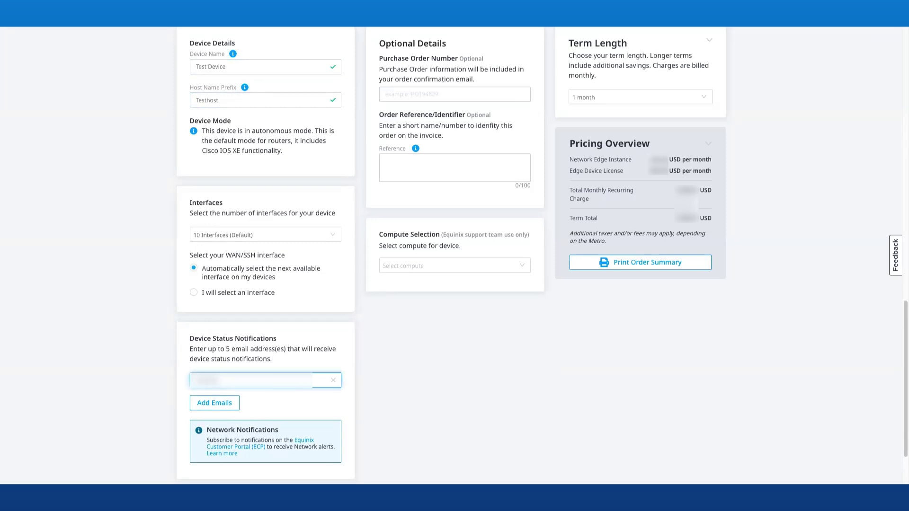
pyautogui.scroll(-2, 615, 369)
pyautogui.click(680, 438)
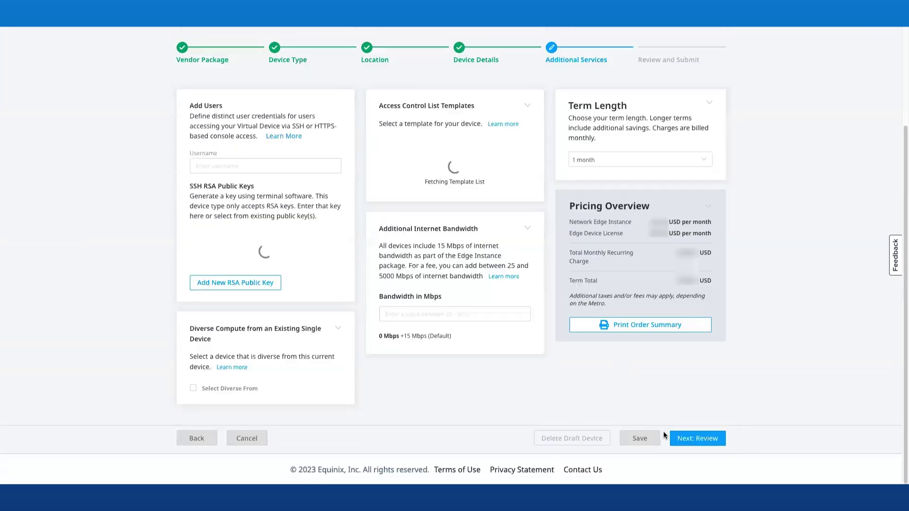
# Add username 'testuser', the #(keyName) RSA key, diverse compute from an existing device, and ABCCDDDDE WAN ACL
pyautogui.click(231, 162)
pyautogui.write('testuser')
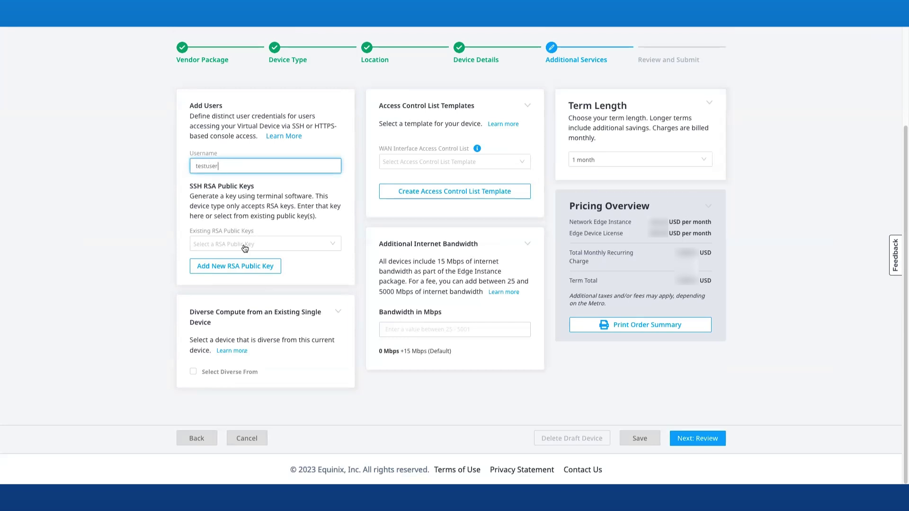
pyautogui.click(244, 246)
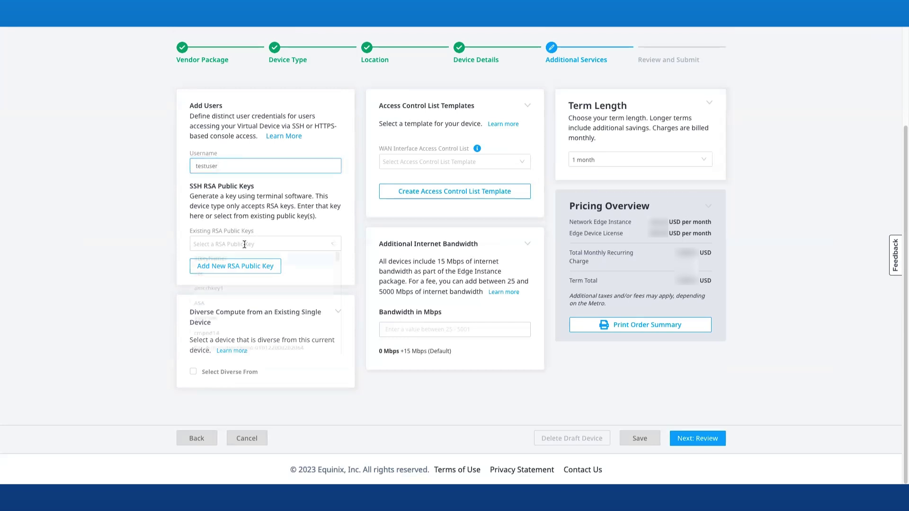
pyautogui.click(237, 258)
pyautogui.click(192, 417)
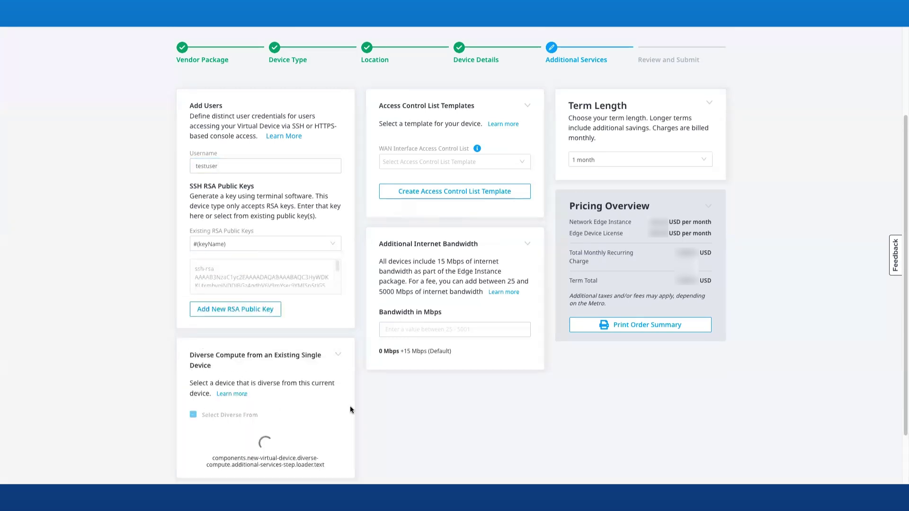
pyautogui.scroll(-1, 350, 405)
pyautogui.click(255, 388)
pyautogui.click(242, 277)
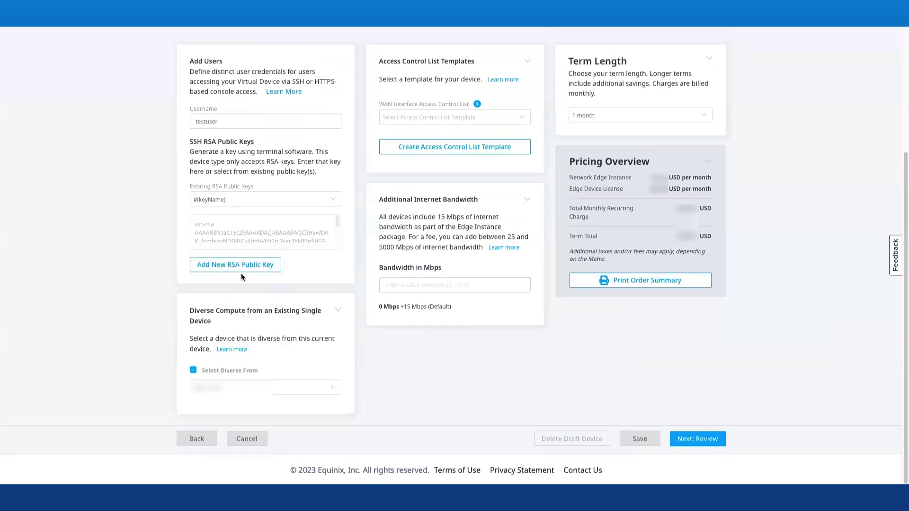
pyautogui.click(426, 118)
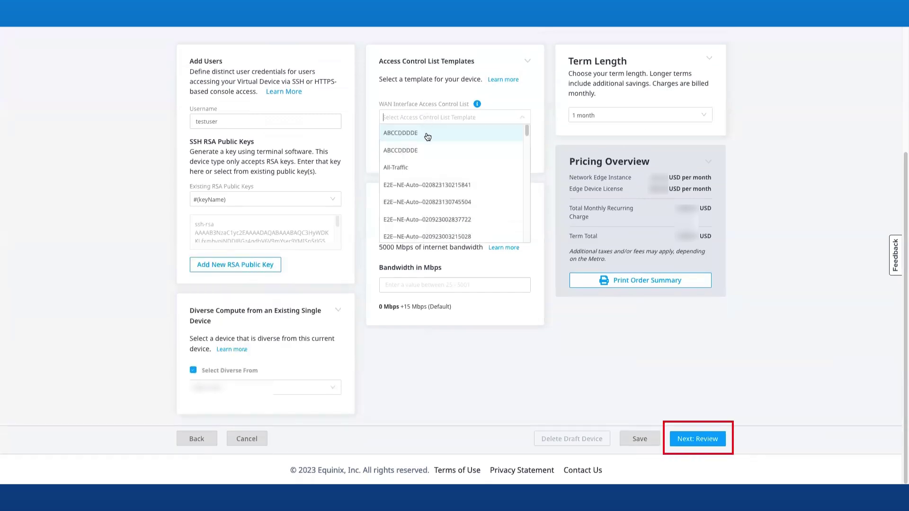
pyautogui.click(428, 134)
# Review the order, acknowledge and accept the order terms, and create the virtual device
pyautogui.click(693, 439)
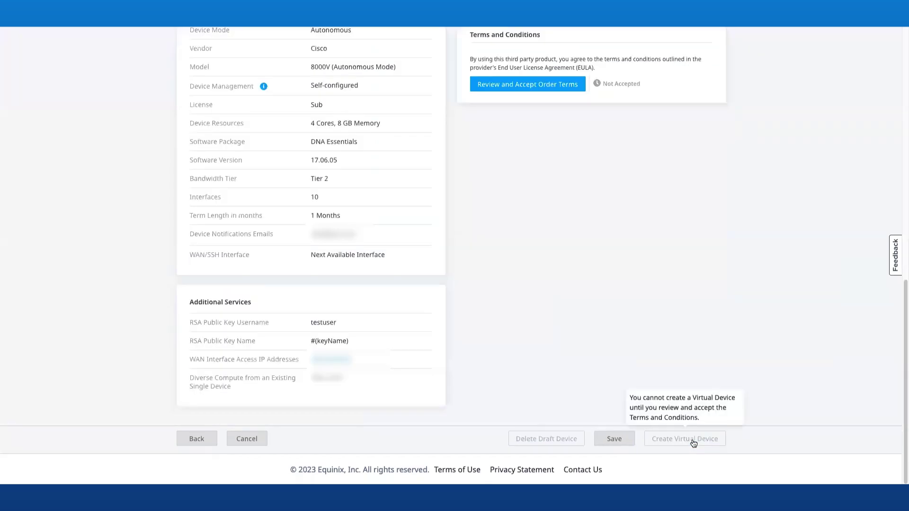
pyautogui.scroll(7, 610, 399)
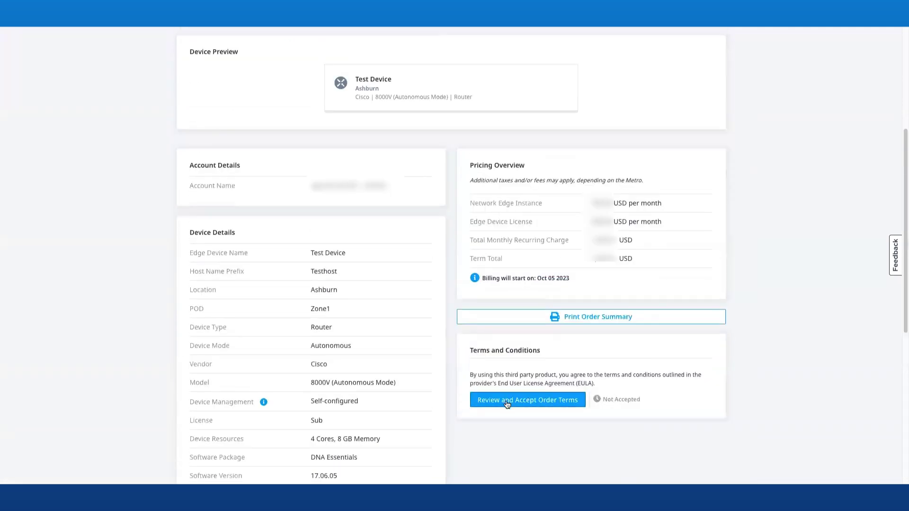
pyautogui.click(507, 400)
pyautogui.scroll(-1, 467, 271)
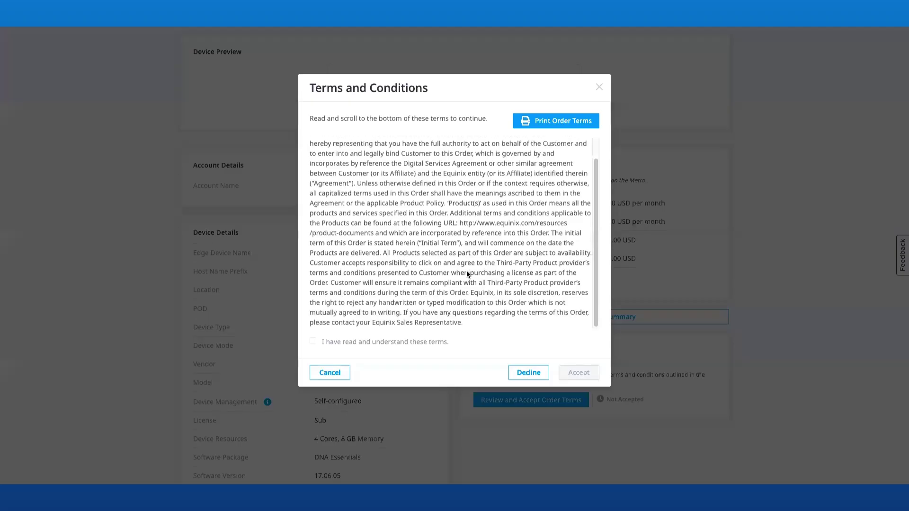
pyautogui.click(368, 341)
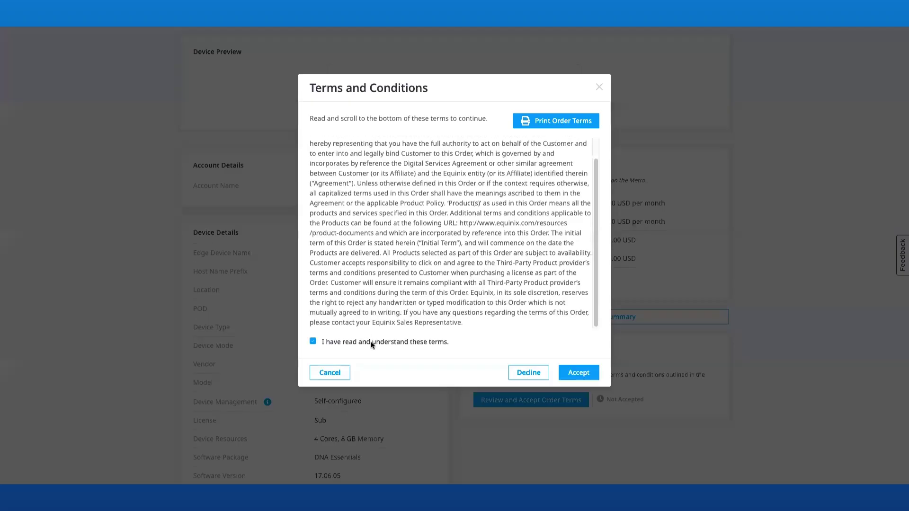
pyautogui.click(578, 373)
pyautogui.scroll(-3, 763, 395)
pyautogui.scroll(-4, 762, 396)
pyautogui.click(686, 436)
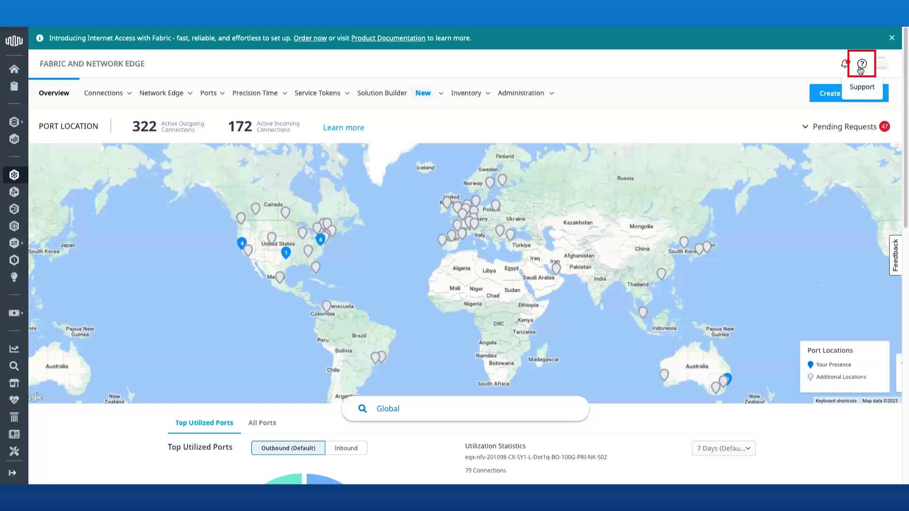
# Open the Support panel from the help icon, look it over, then close it
pyautogui.click(861, 66)
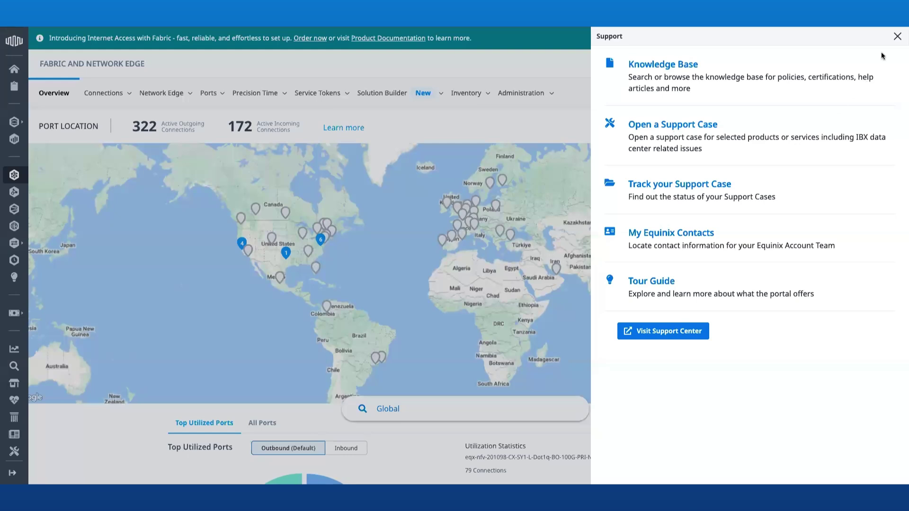
pyautogui.click(897, 36)
# Open a Sydney 8000V device from the Virtual Device Inventory and start a Cisco TAC case
pyautogui.click(161, 93)
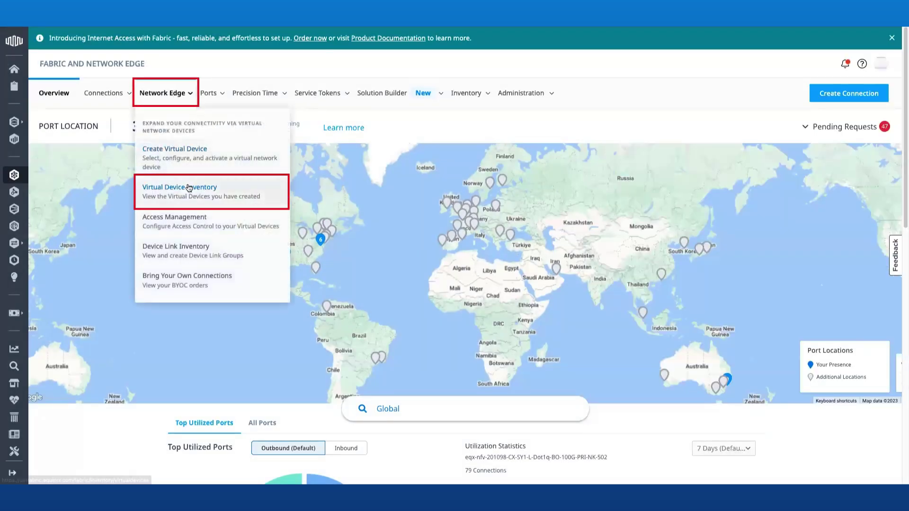
pyautogui.click(203, 184)
pyautogui.scroll(-3, 445, 434)
pyautogui.scroll(-5, 430, 425)
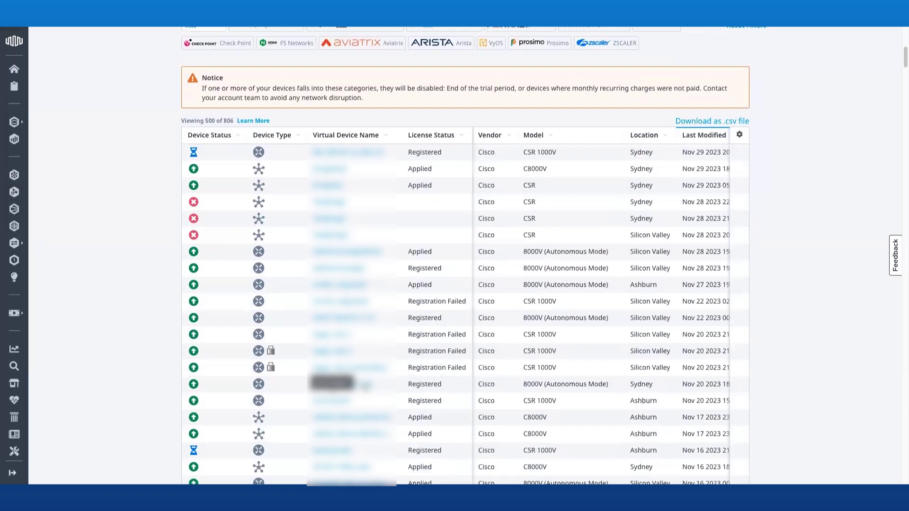
pyautogui.click(363, 382)
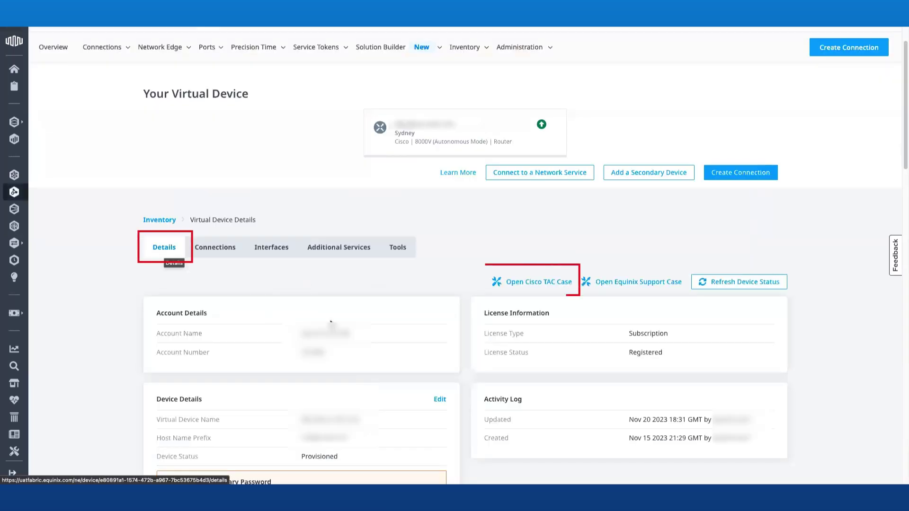
pyautogui.click(538, 287)
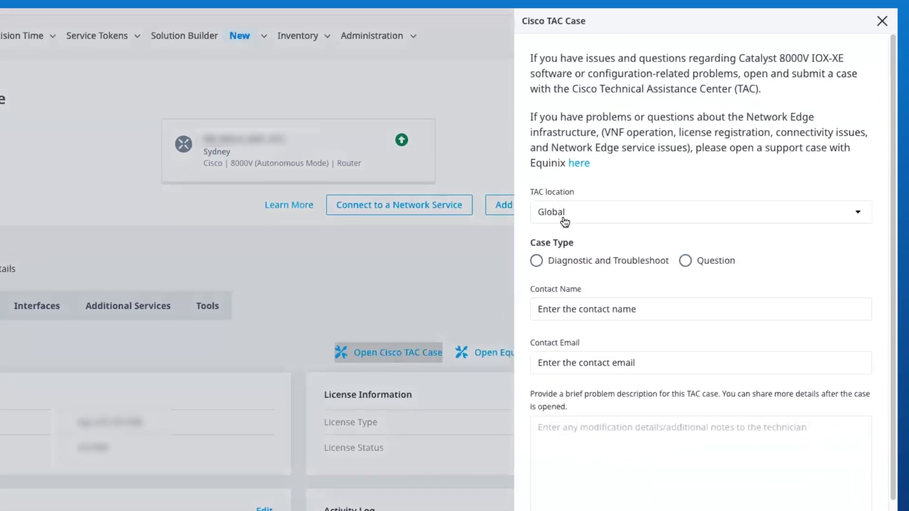
# Fill the TAC form: Global location, Diagnostic and Troubleshoot, contact name and e-mail, 'Testing TAC Case'
pyautogui.click(590, 210)
pyautogui.click(596, 230)
pyautogui.click(563, 266)
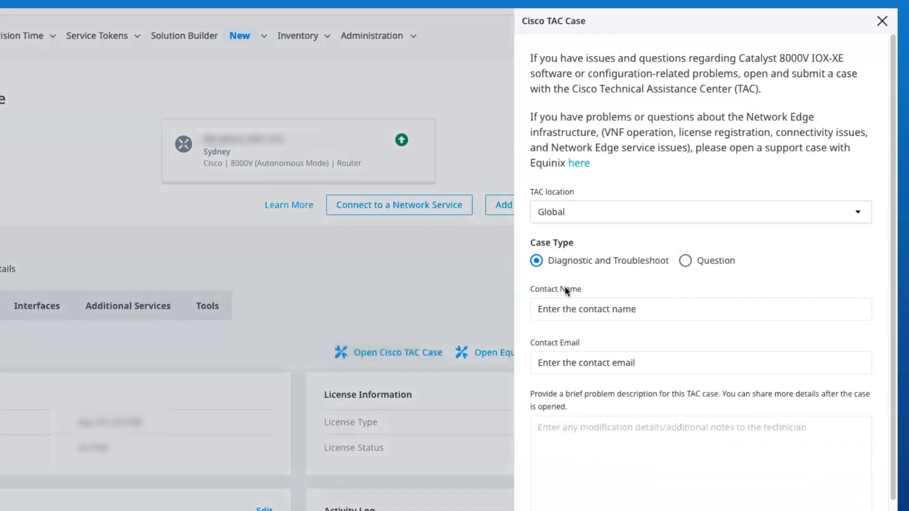
pyautogui.click(570, 312)
pyautogui.write('Test Name')
pyautogui.click(577, 359)
pyautogui.write('te')
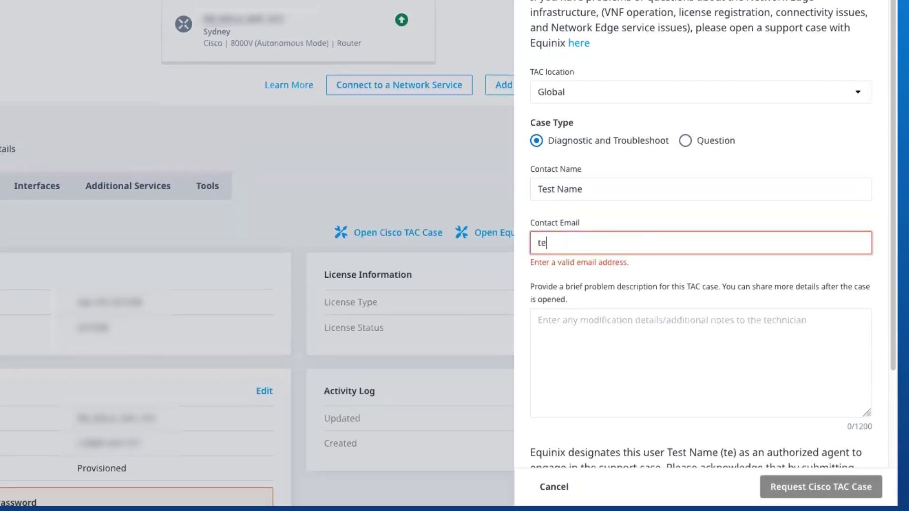
pyautogui.write('st@test.com')
pyautogui.press('Tab')
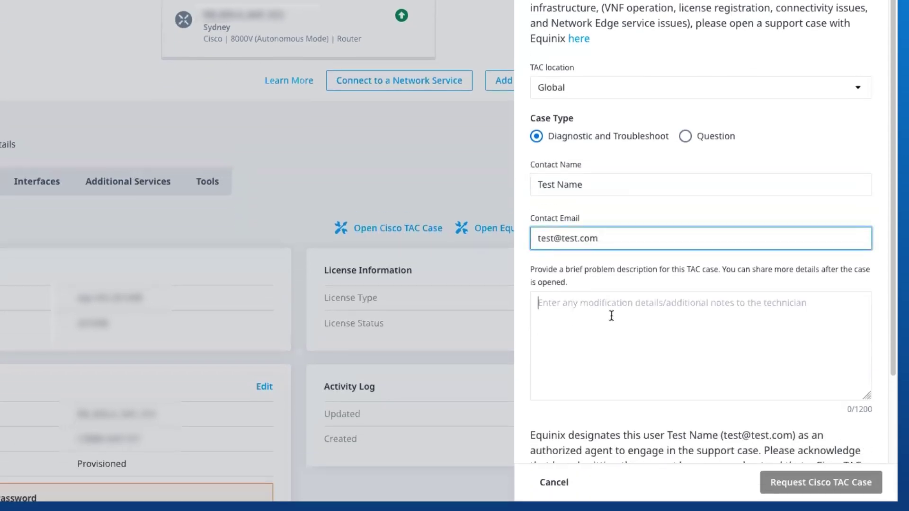
pyautogui.write('Testing TAC Case')
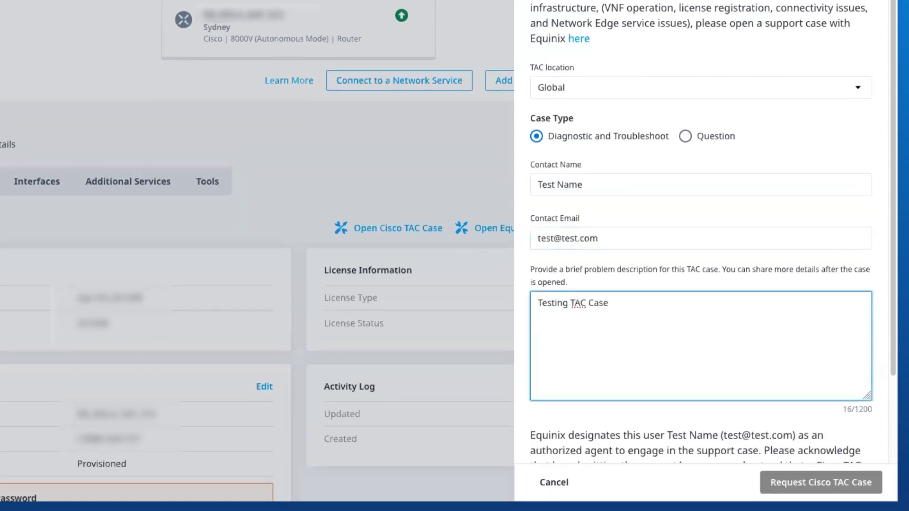
# Acknowledge that a Cisco TAC case will open and submit the request
pyautogui.scroll(-1, 676, 294)
pyautogui.scroll(1, 676, 294)
pyautogui.scroll(-3, 639, 312)
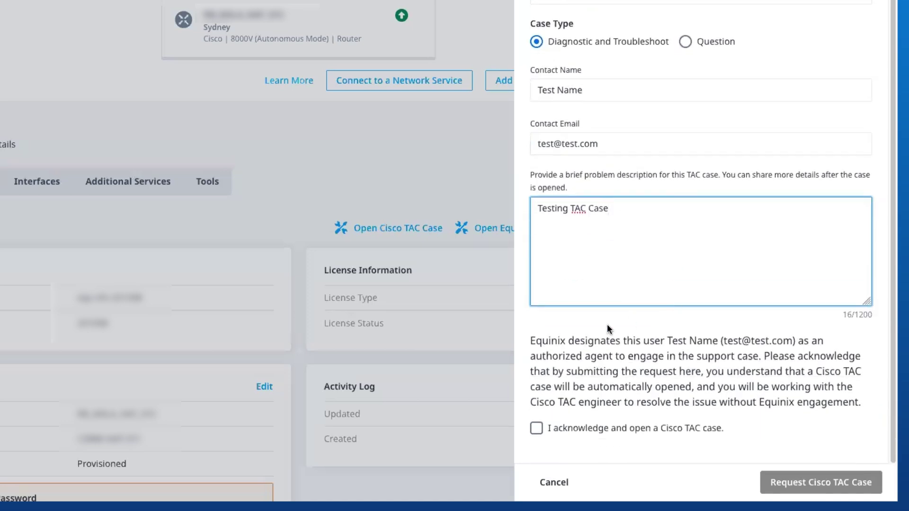
pyautogui.click(537, 430)
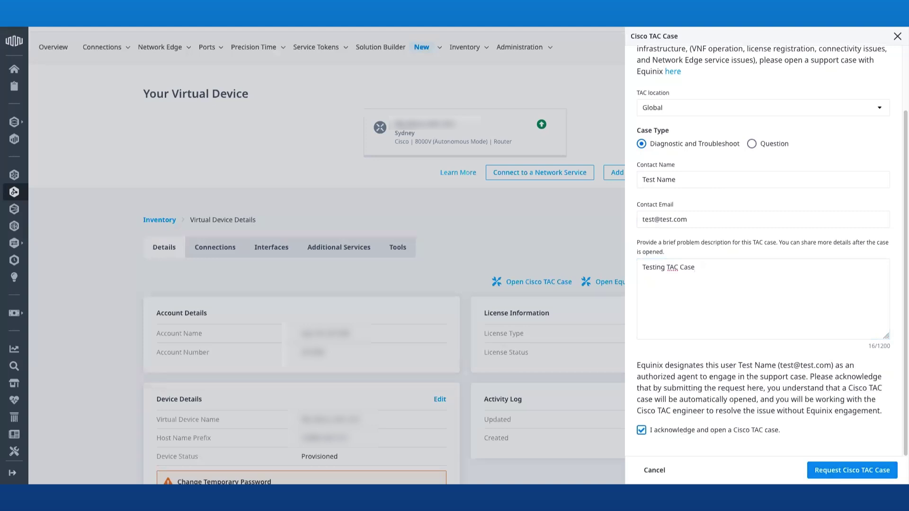
pyautogui.click(852, 470)
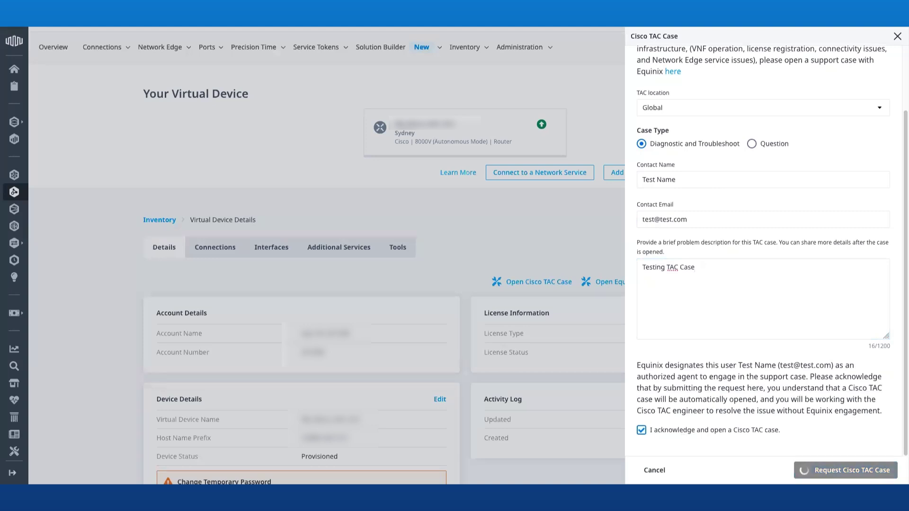